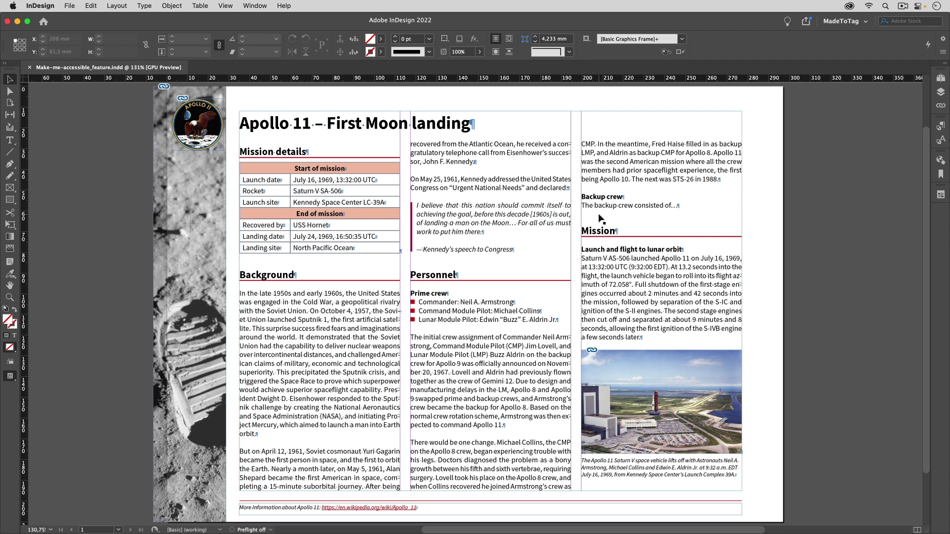
Step: Open the MadeToTag accessibility panel from the Window menu
left_click(266, 5)
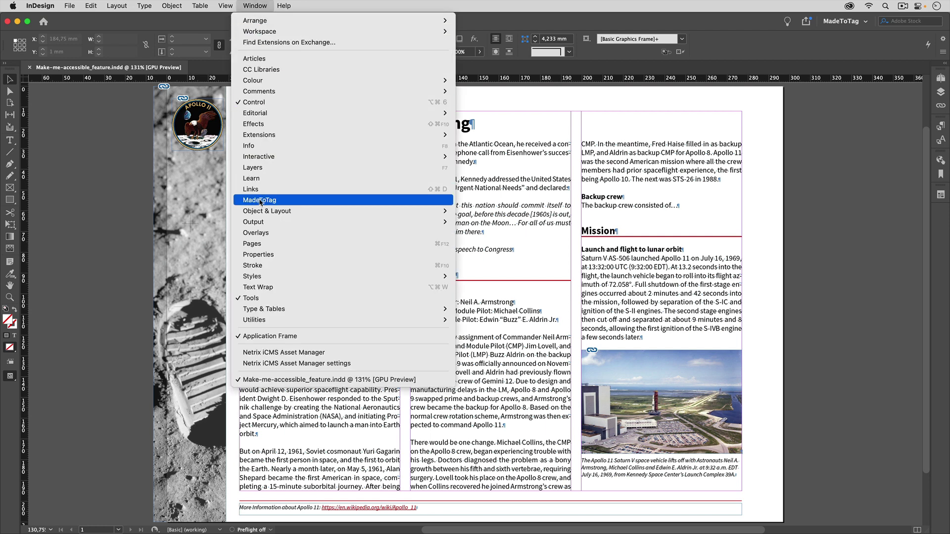
left_click(319, 199)
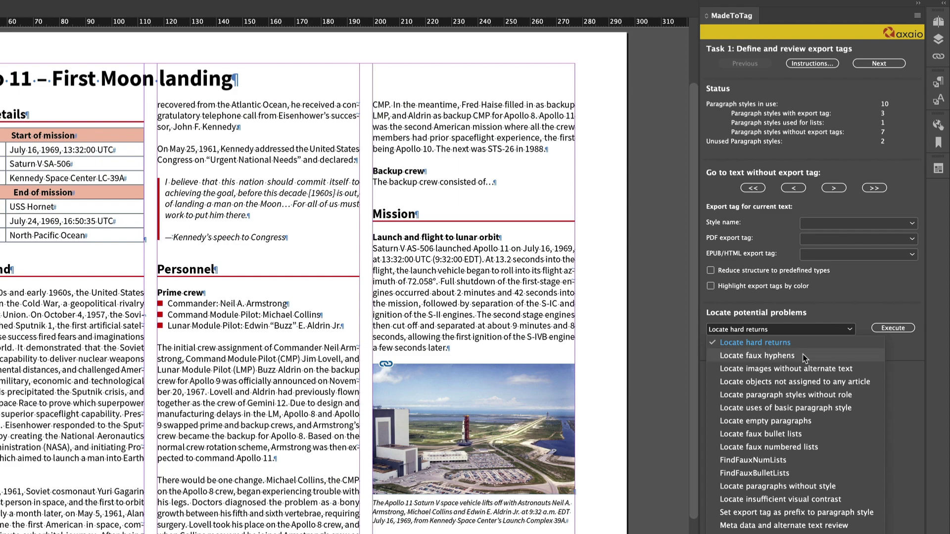
Step: Run the Locate faux hyphens check, fix the one found, and close the results
left_click(802, 354)
left_click(888, 332)
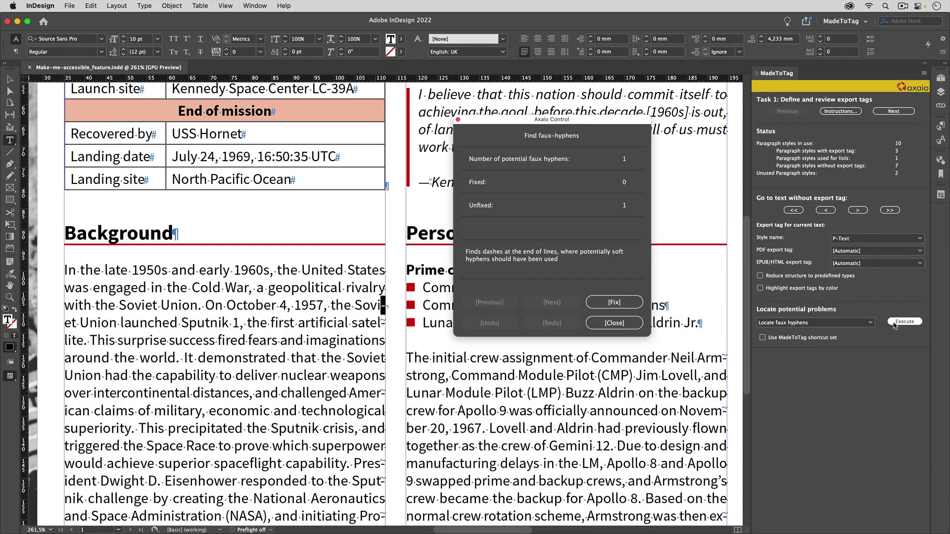
left_click(629, 303)
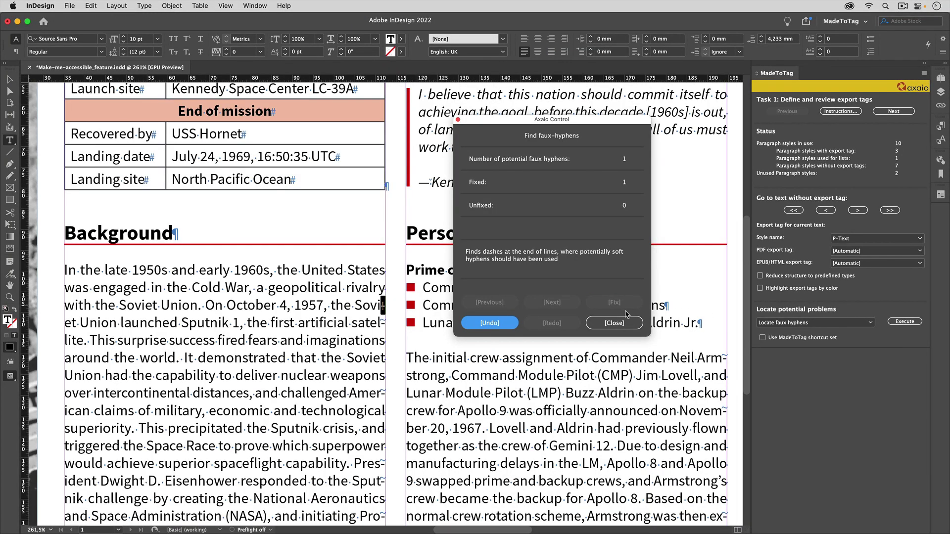
left_click(620, 324)
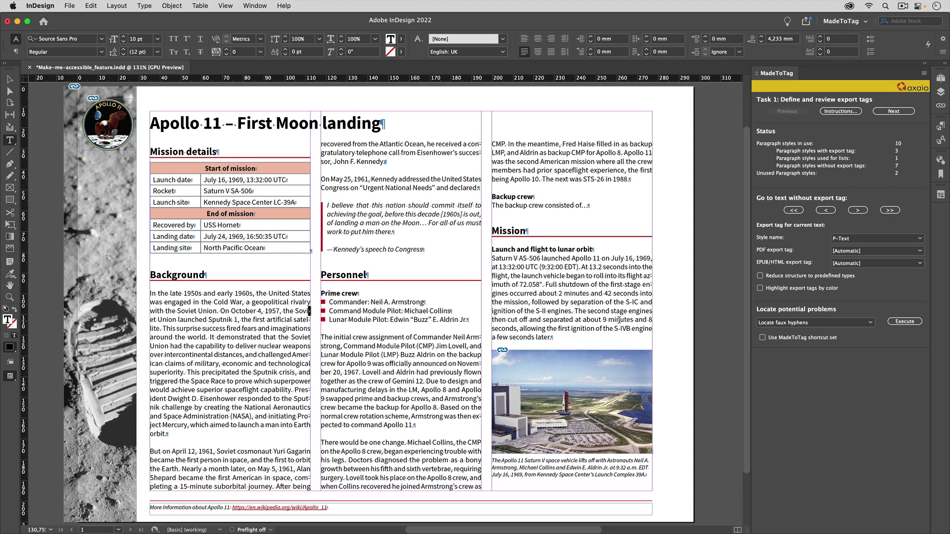
Step: Enable the MadeToTag shortcut set and colour highlighting of export tags, then inspect the title's style
left_click(763, 338)
left_click(760, 288)
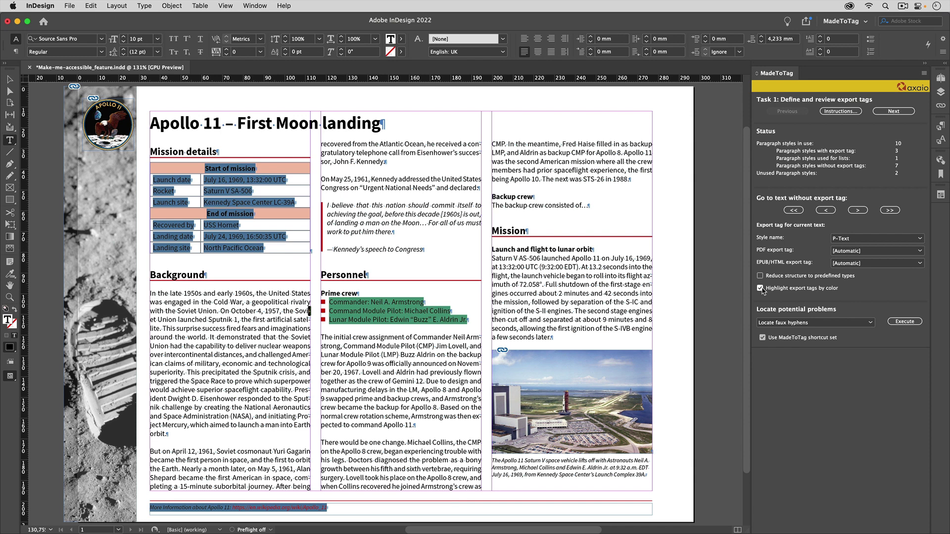
left_click(260, 127)
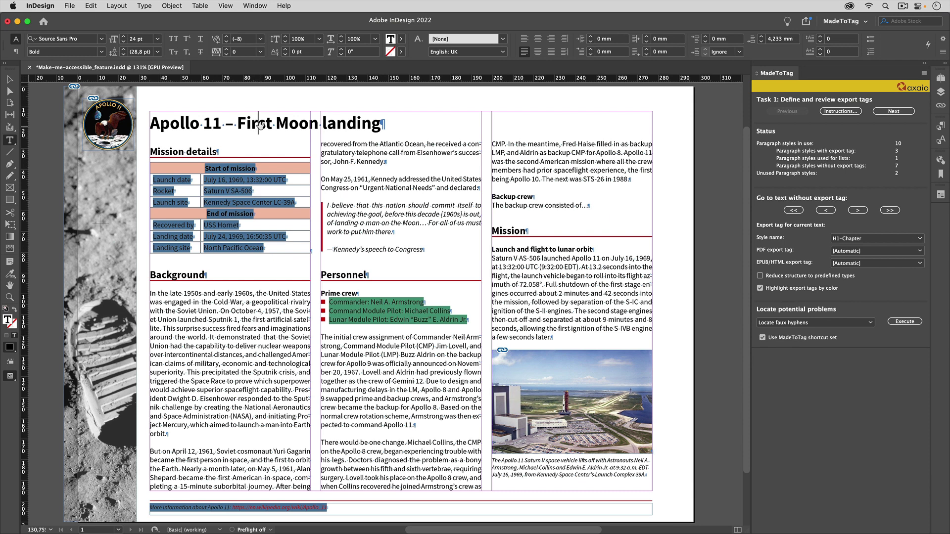
Step: Tag the Mission details heading as a main heading and Prime crew as a subheading
left_click(212, 152)
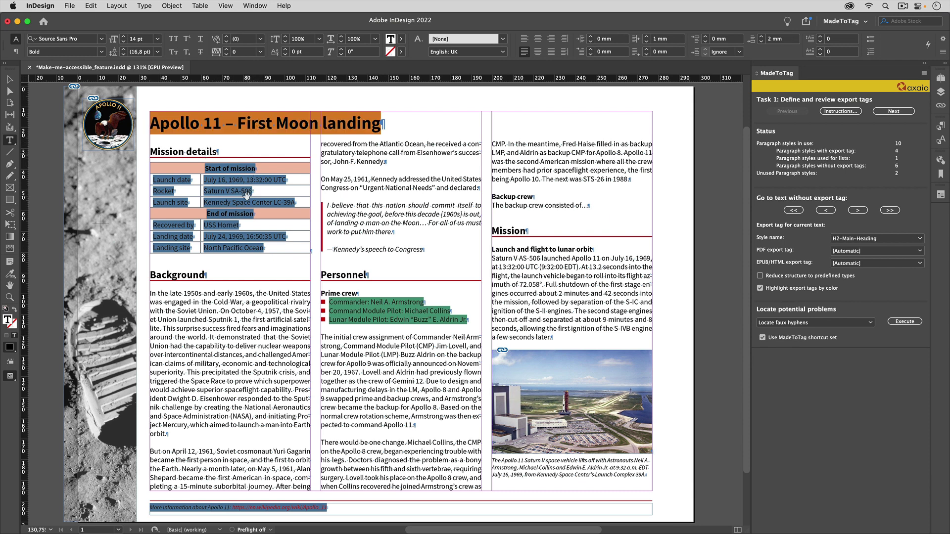
key("super+alt+2")
left_click(331, 295)
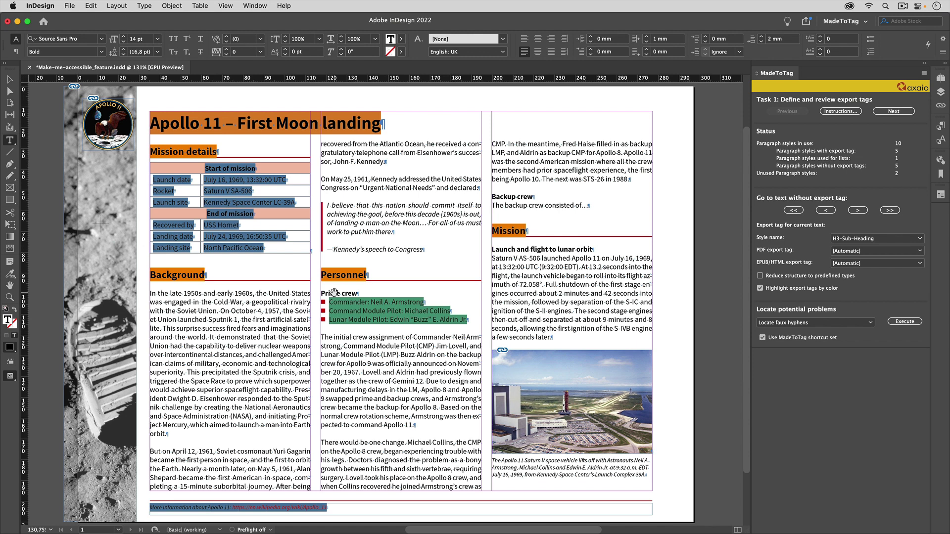
key("super+alt+3")
Step: Apply the paragraph export tag to the body text, Kennedy quote and image caption
left_click(360, 352)
key("super+alt+p")
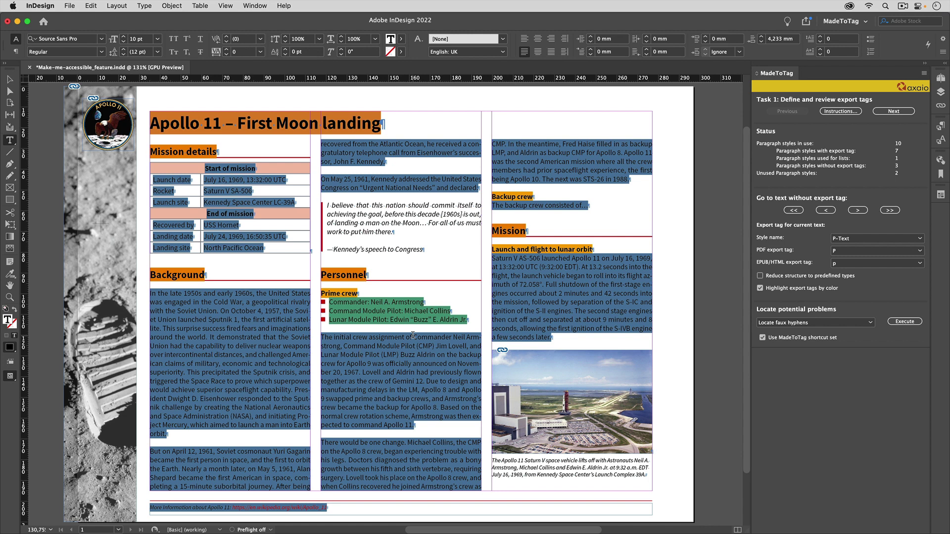
left_click(420, 221)
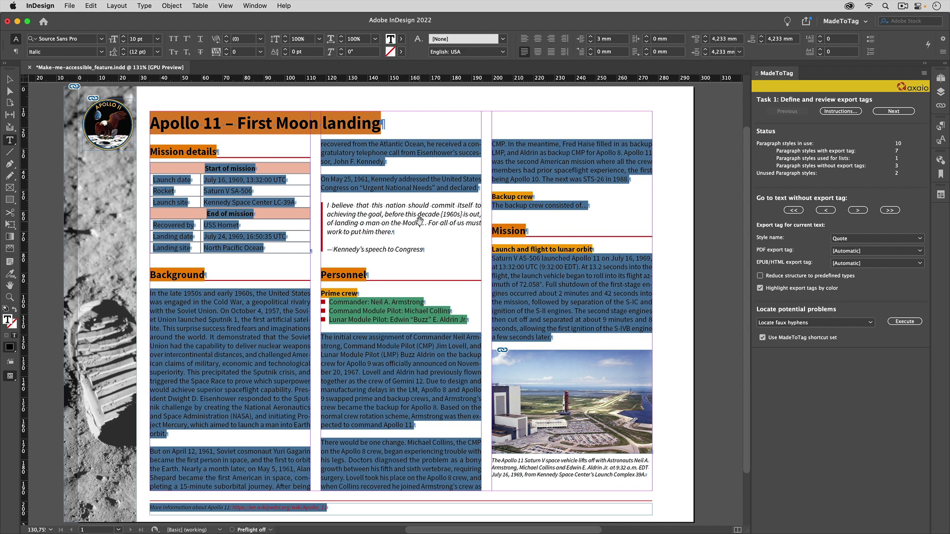
key("super+alt+p")
left_click(552, 471)
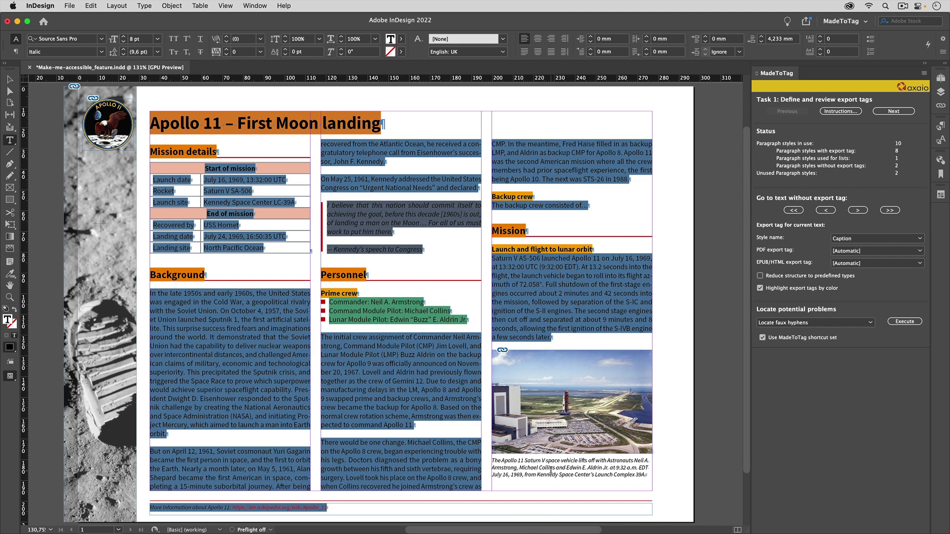
key("super+alt+p")
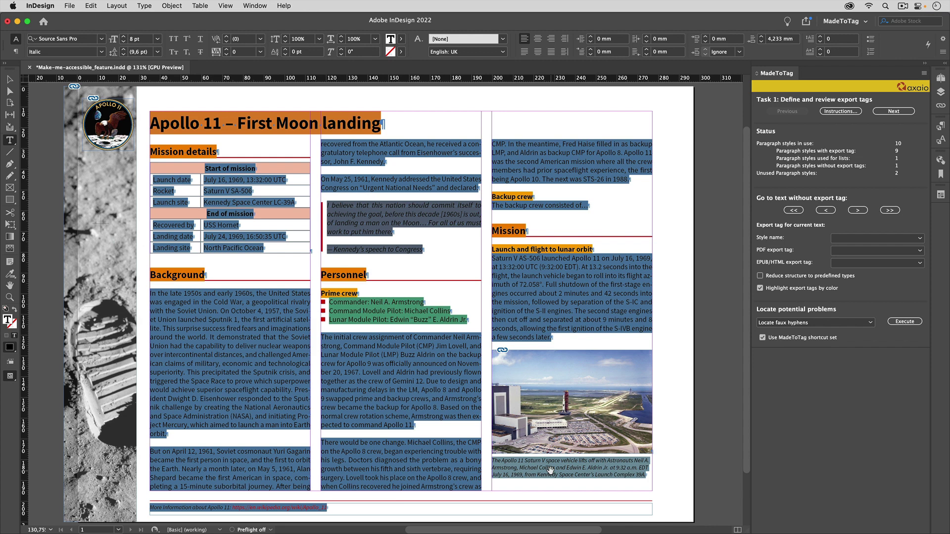
Step: Create the article 'Apollo 11 – First Moon landing' from the main story frame
key("super+alt+Right")
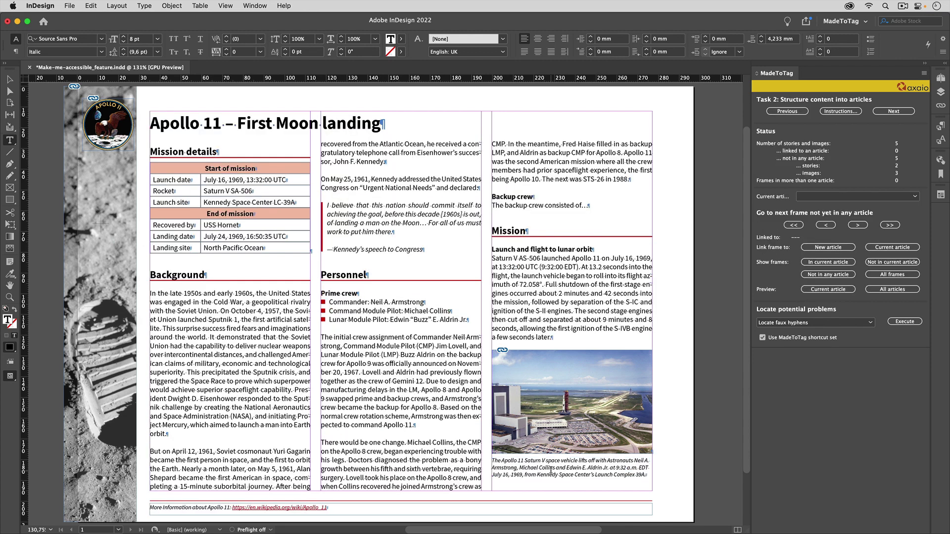
key("Escape")
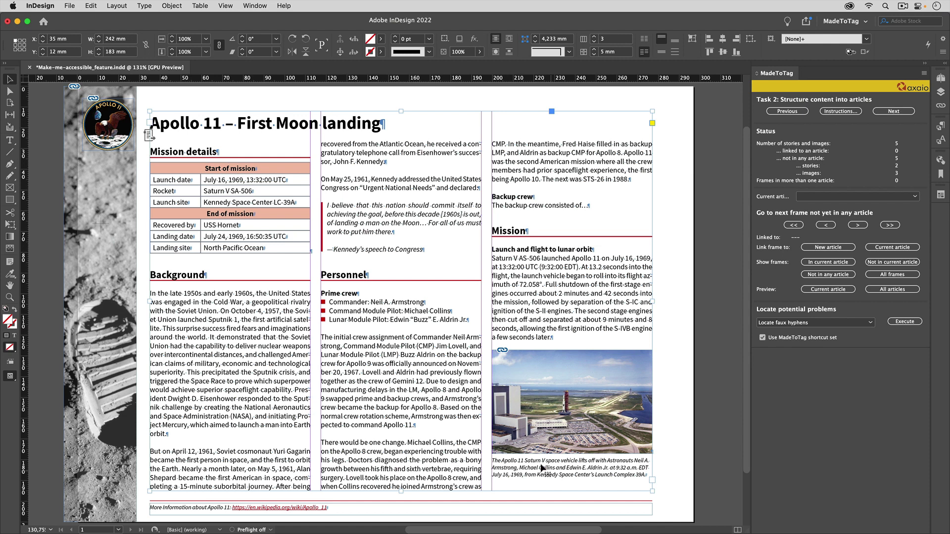
mouse_move(496, 450)
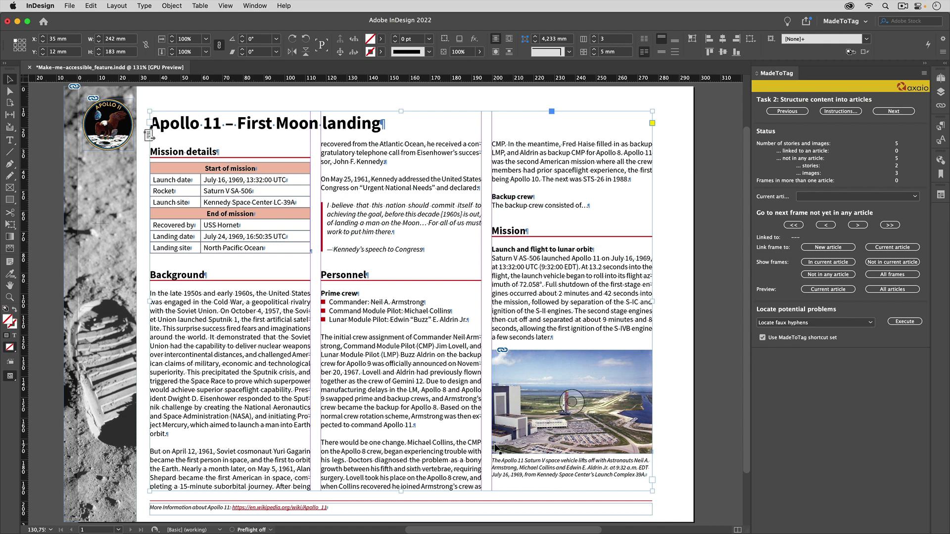
key("super+alt+n")
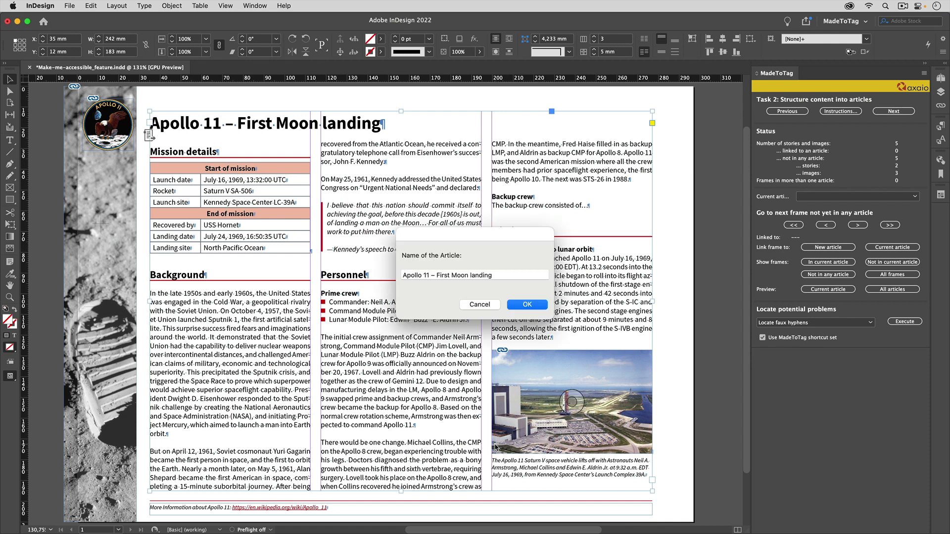
key("Return")
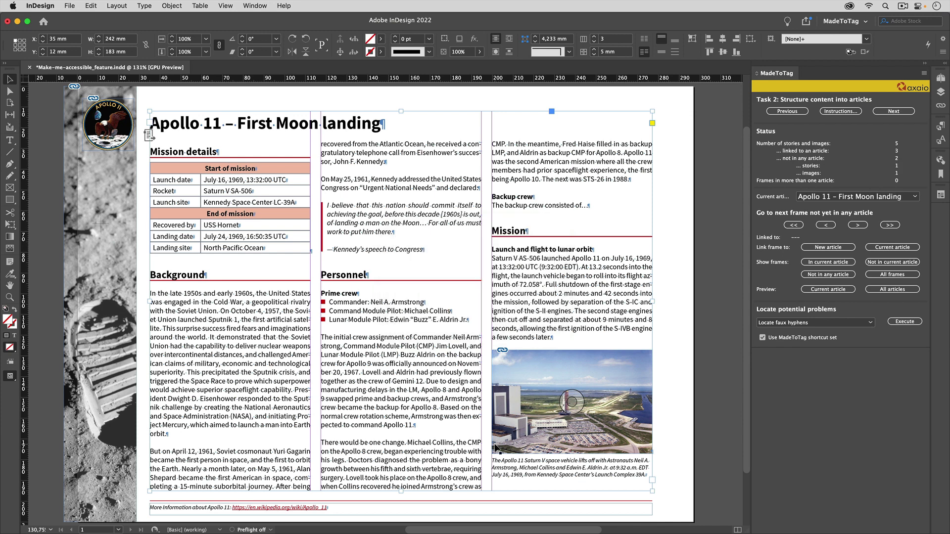
Step: Add the Wikipedia footer frame to the article, preview its contents, and advance to alternate text
key("super+alt+shift+c")
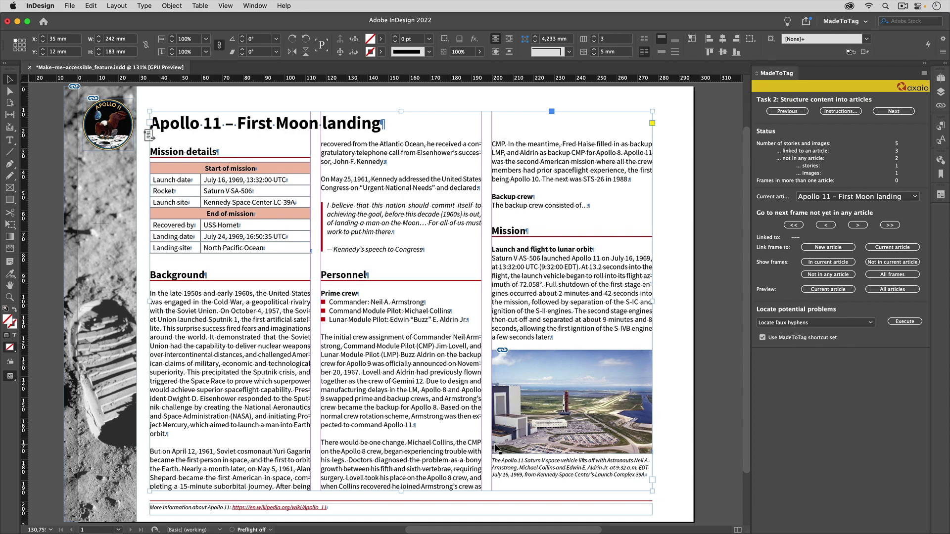
left_click(317, 511)
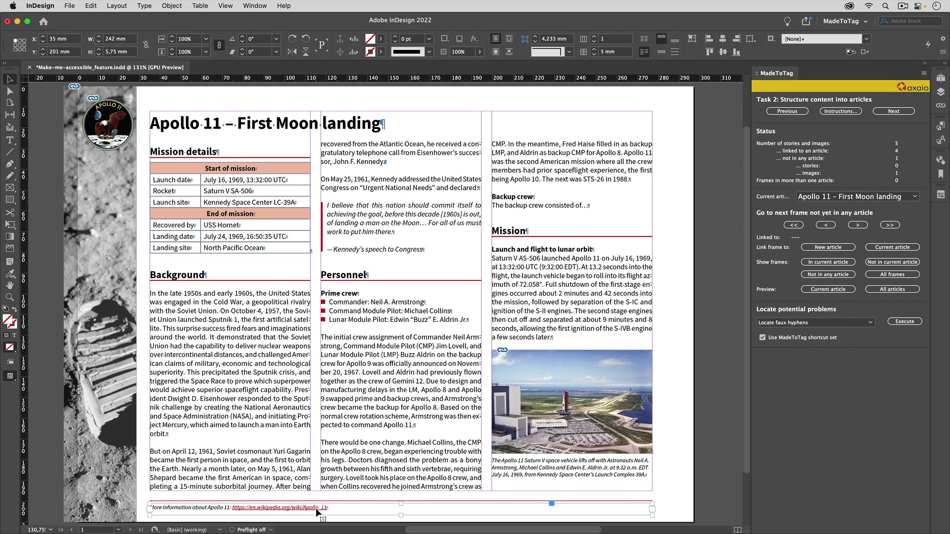
key("super+alt+shift+c")
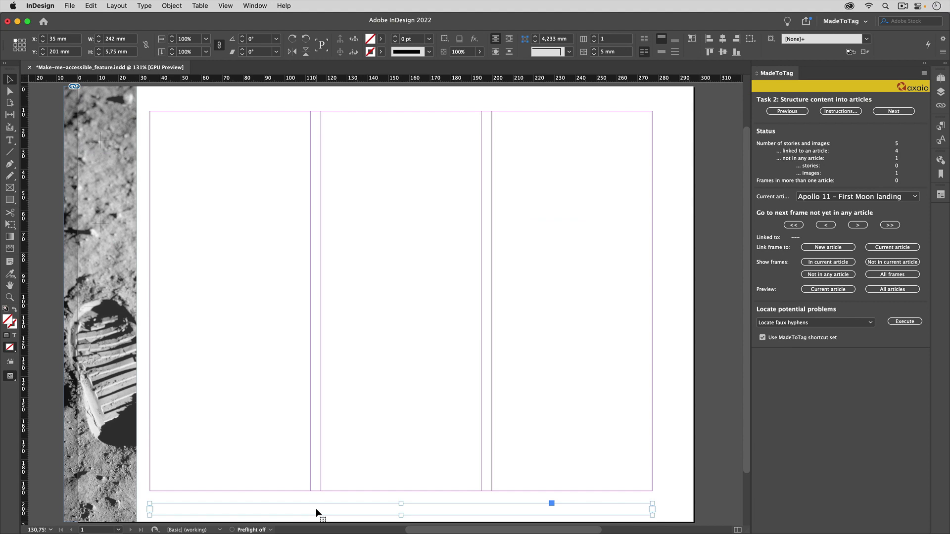
key("super+alt+shift+c")
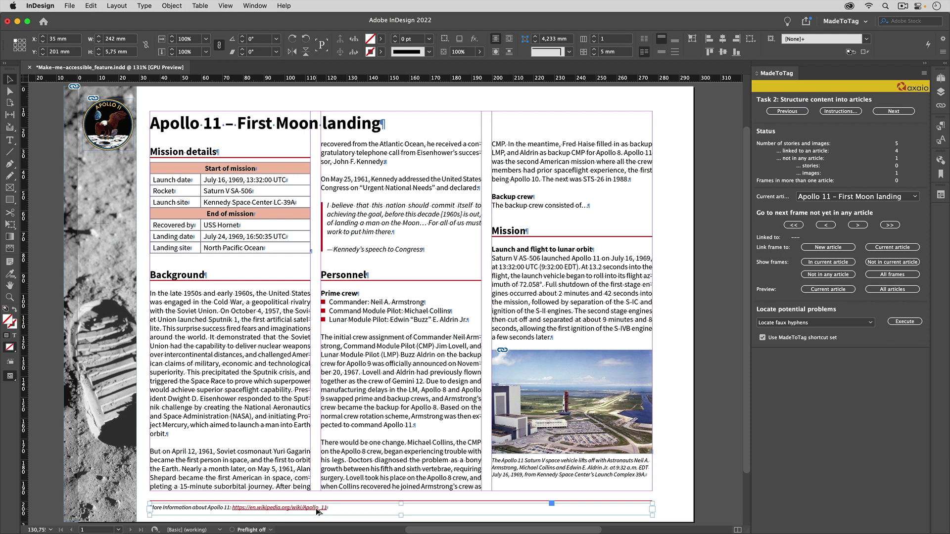
key("super+alt+shift+Right")
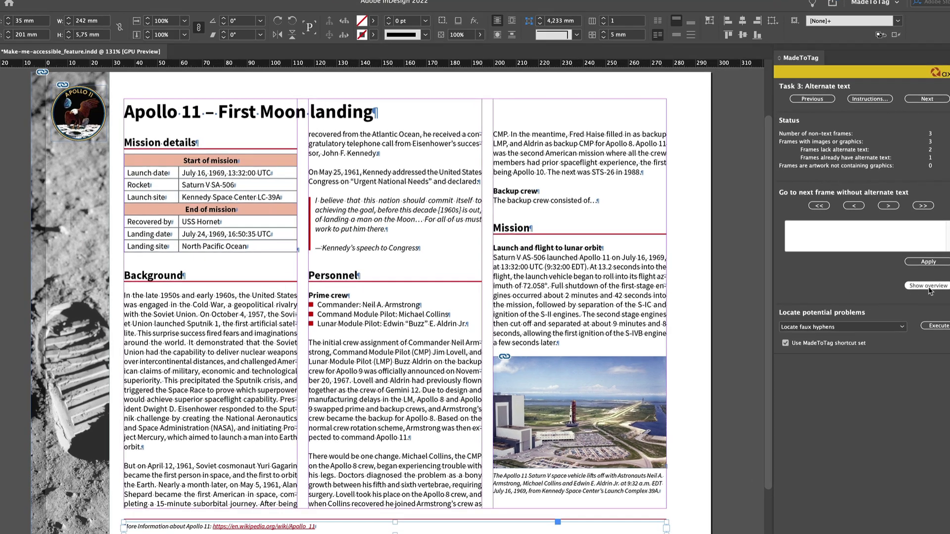
Step: Show the alternate text overview for the page's image frames
left_click(928, 286)
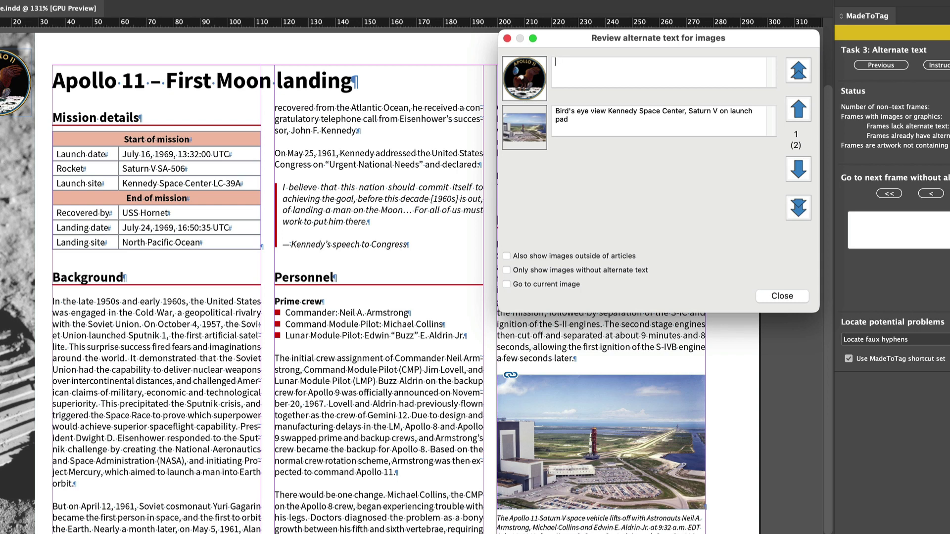
type("Apoll")
type("o 11 lan")
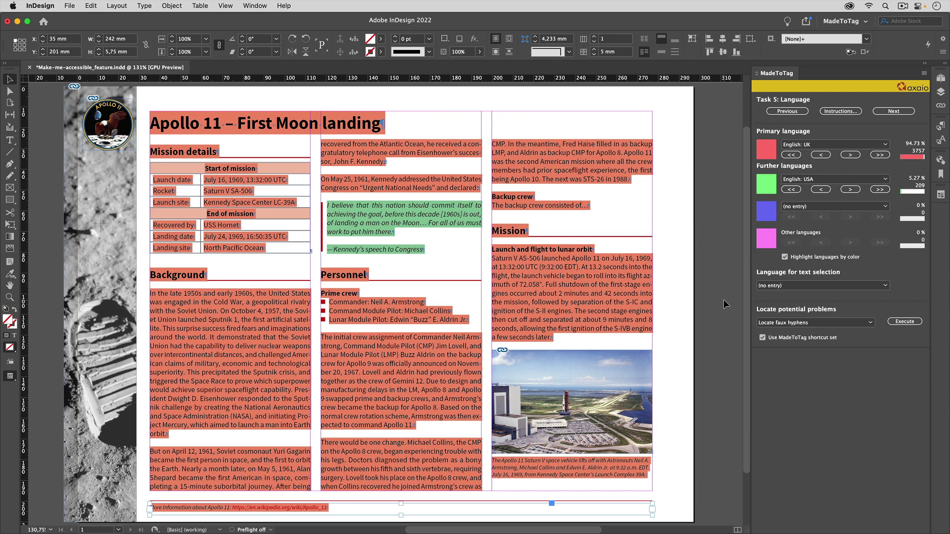
Step: Advance MadeToTag from the language review to Task 6: Table Structure
key("ctrl+alt+Right")
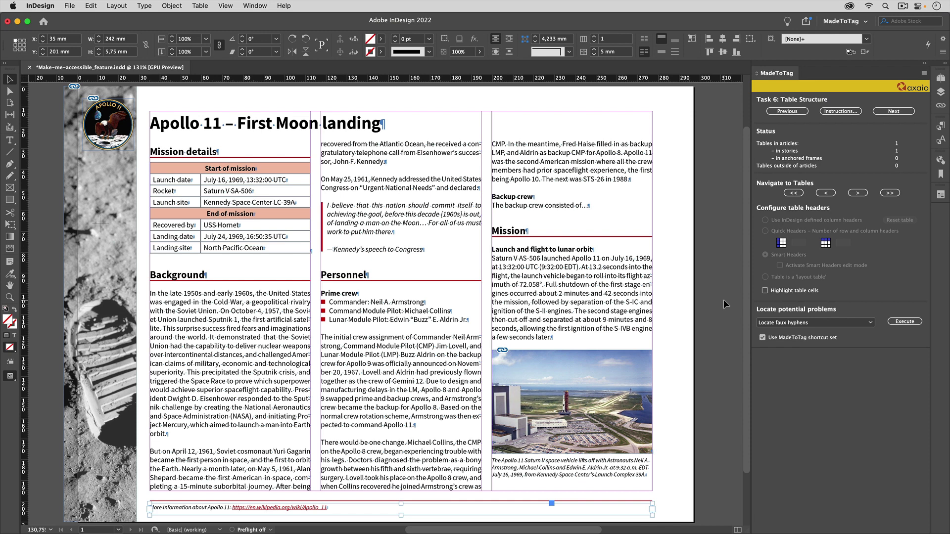
Step: Apply Smart Headers to the Mission details table, then advance to Task 7
left_click(249, 171)
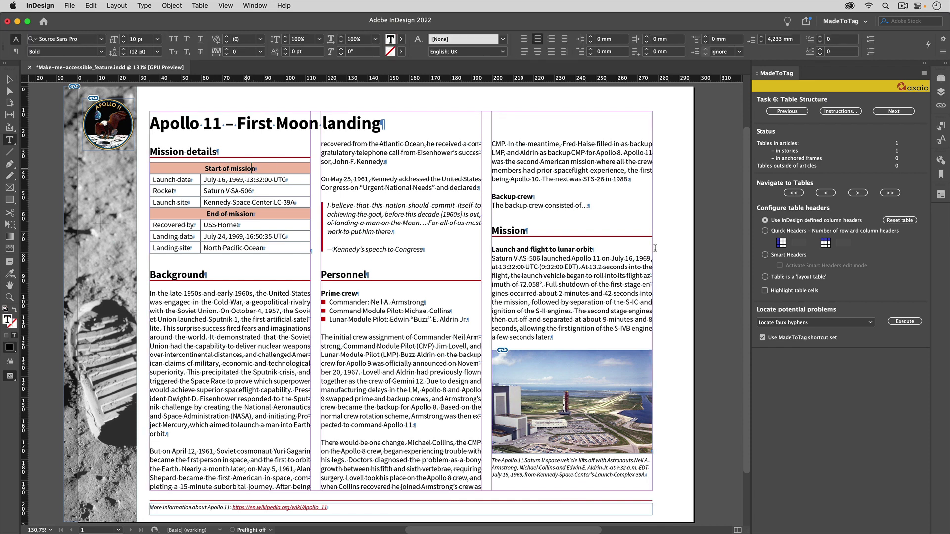
left_click(765, 255)
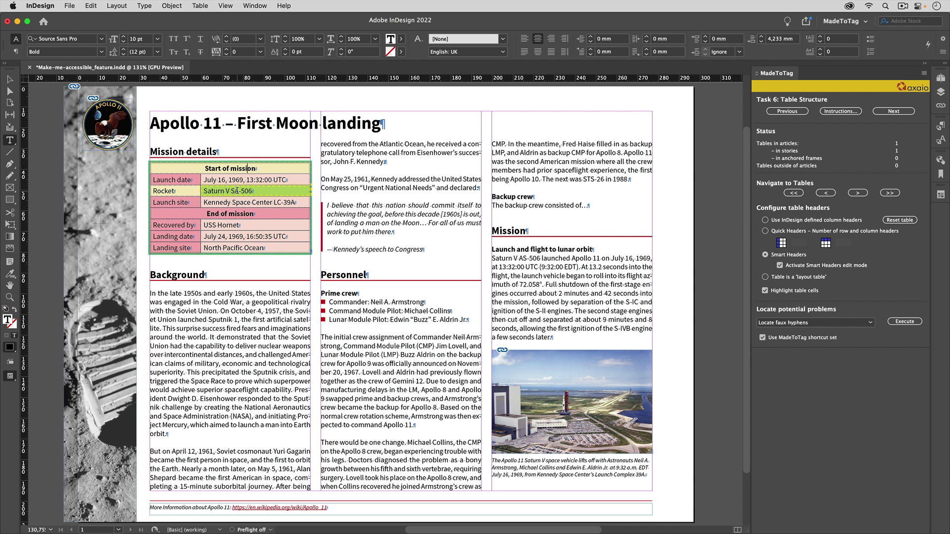
key("ctrl+alt+Right")
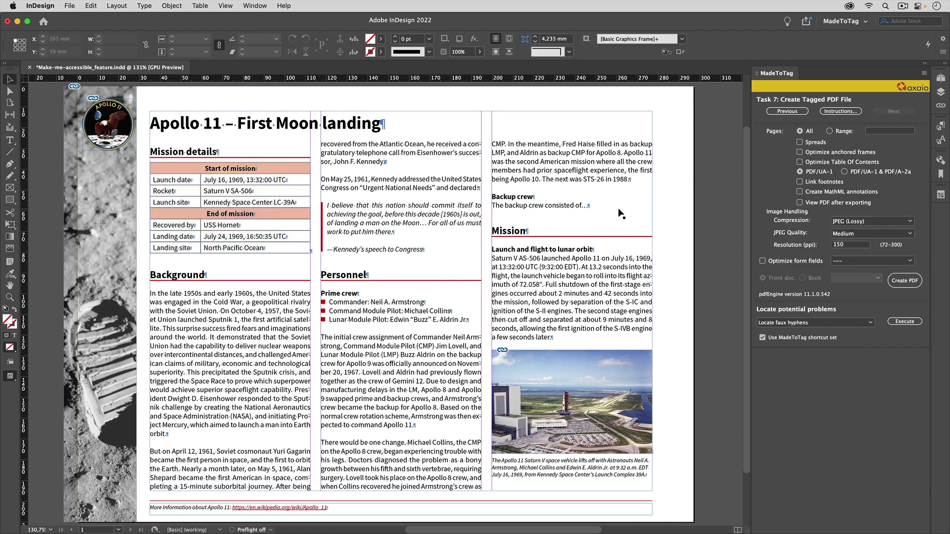